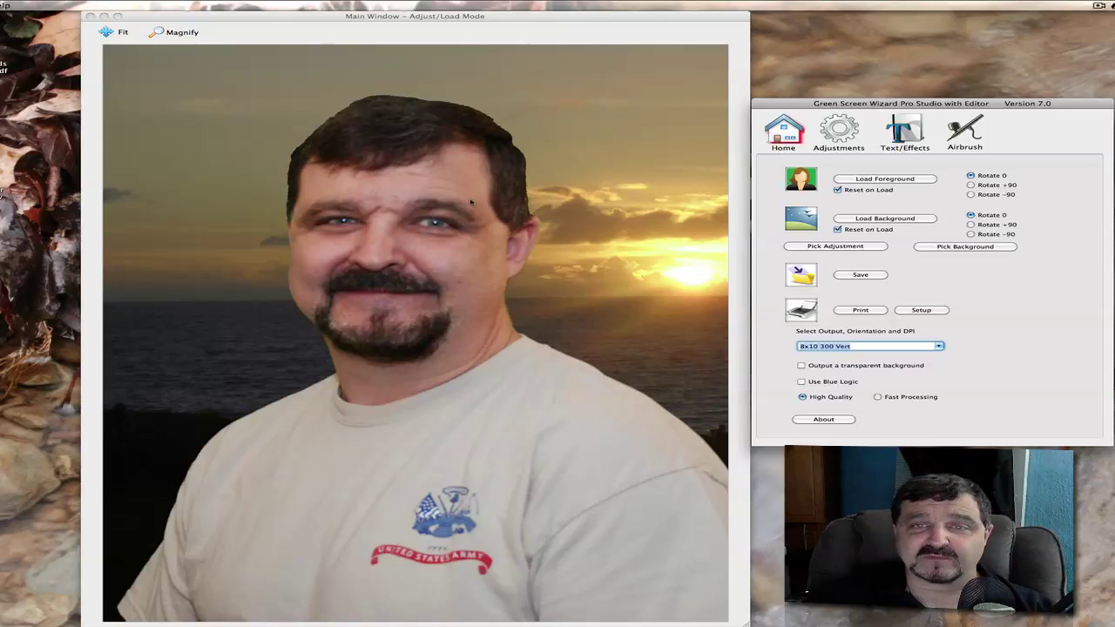
Start loading a foreground file and search the Photos media library for "Green"
click(877, 179)
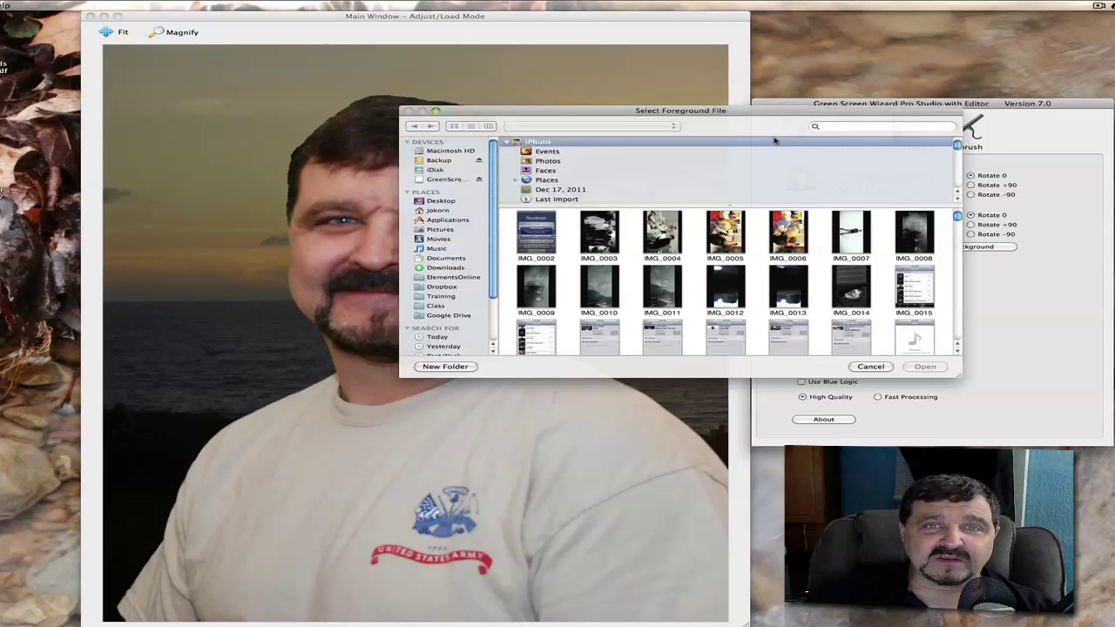
drag(726, 112, 692, 124)
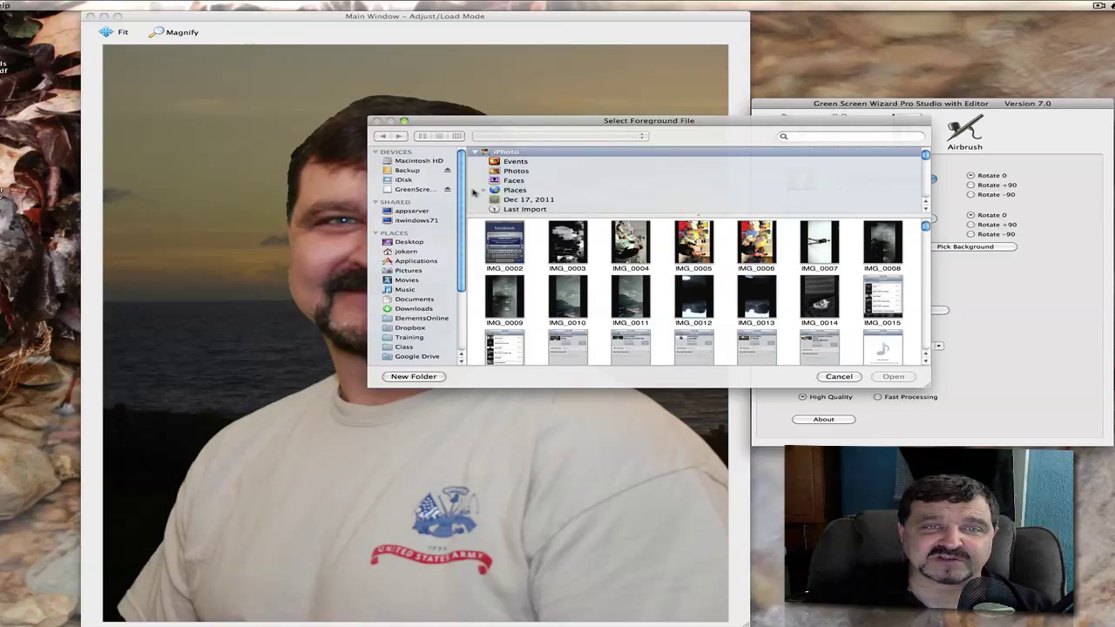
click(407, 270)
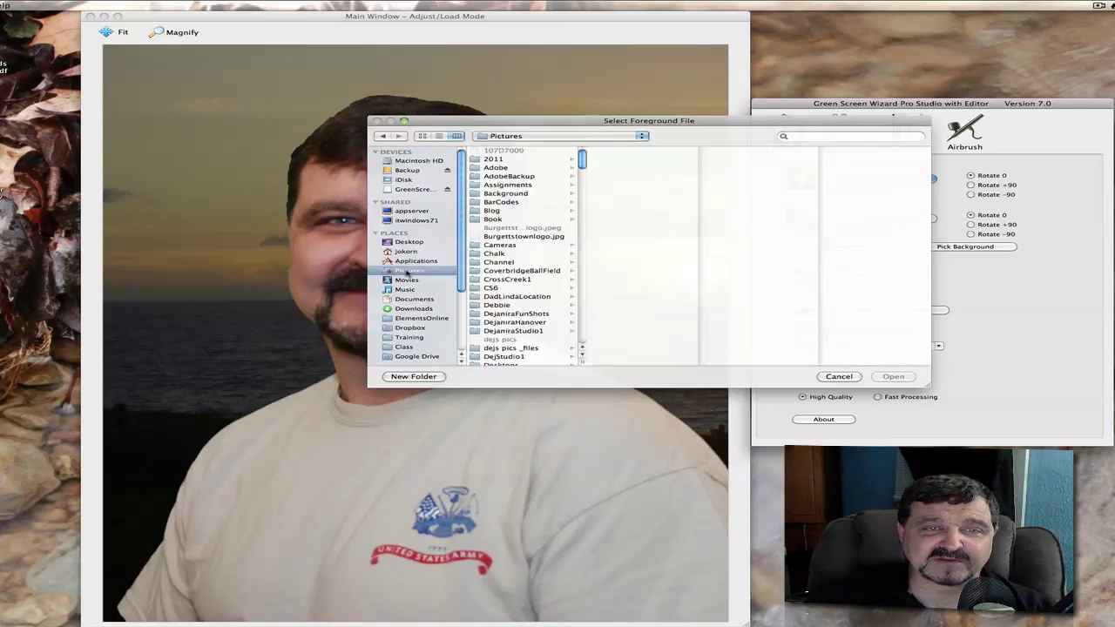
drag(459, 249, 459, 322)
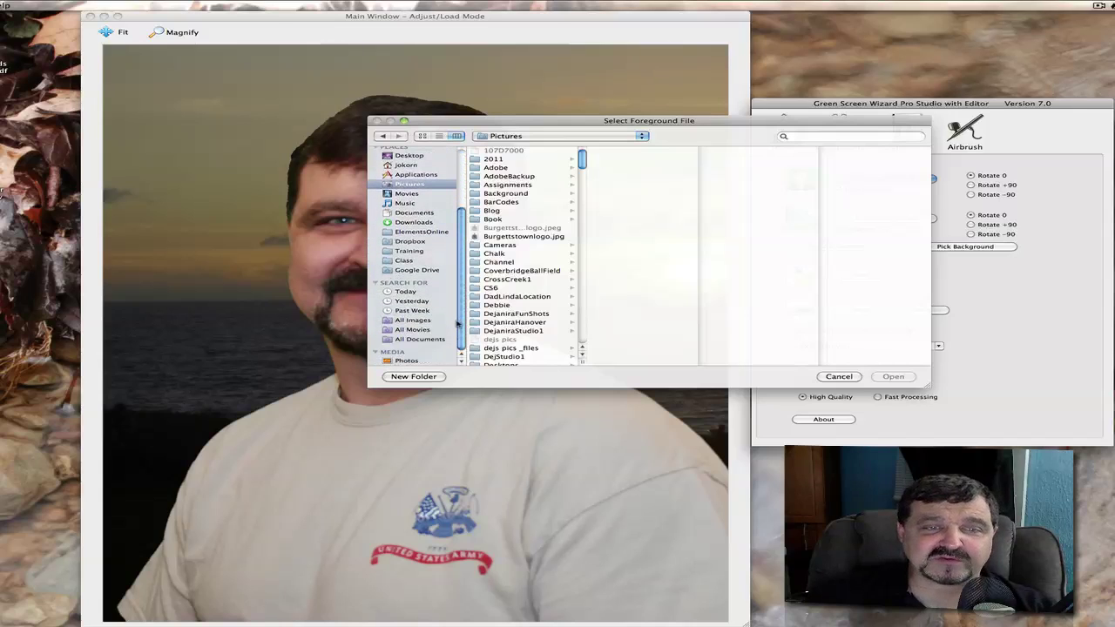
click(407, 361)
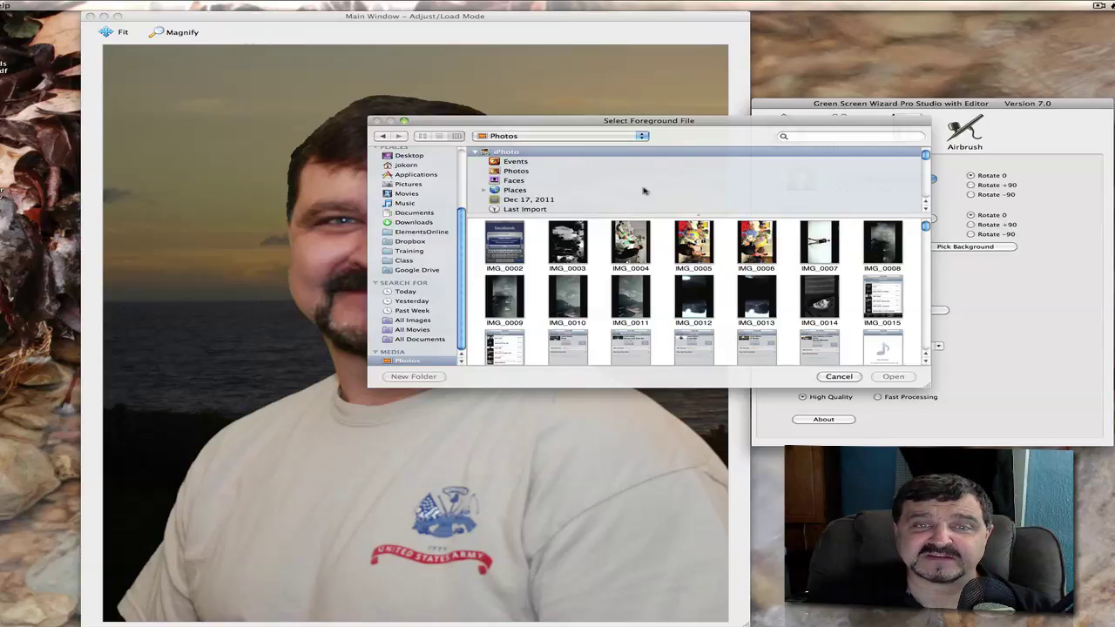
scroll(554, 192, down, 5)
scroll(554, 192, down, 3)
click(816, 137)
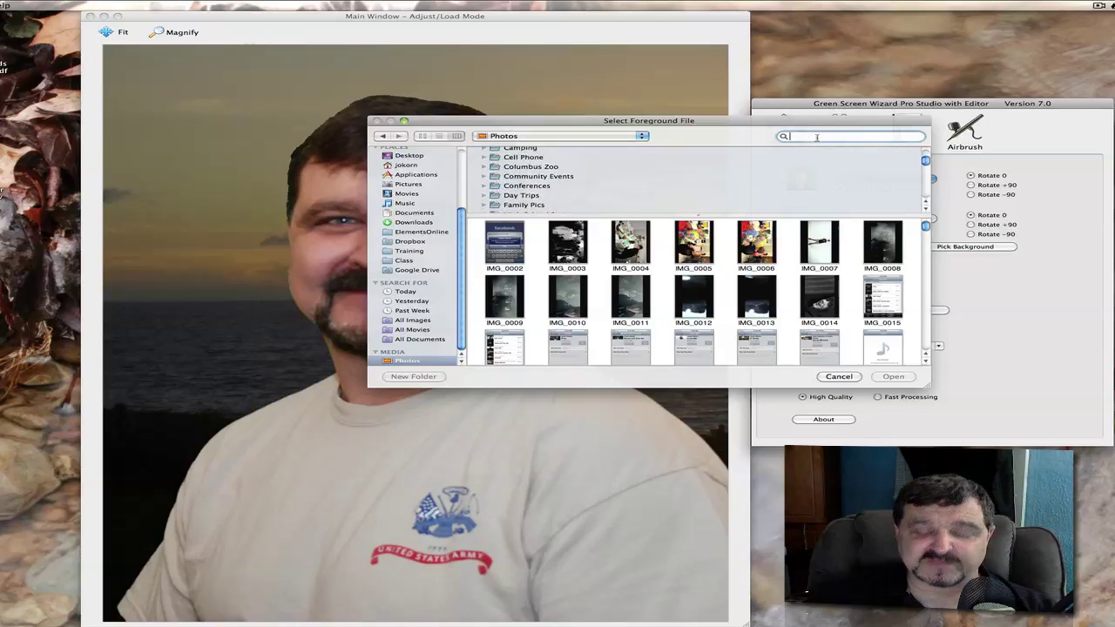
text(Green)
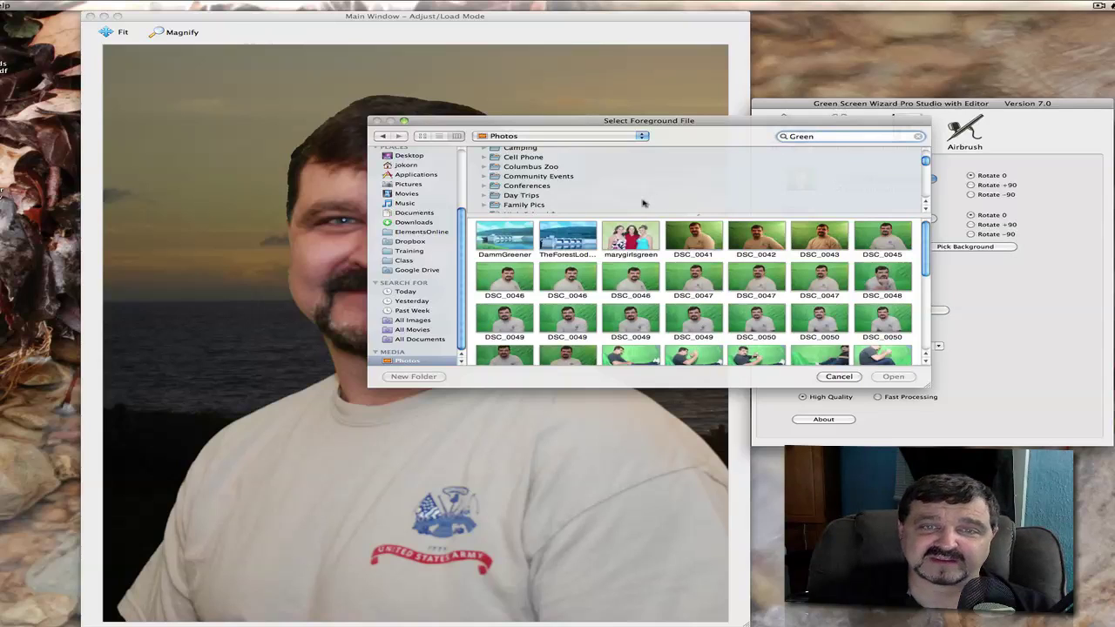
Load the second DSC_0049 green-screen photo of the man in the light T-shirt as the foreground
scroll(629, 274, down, 3)
scroll(629, 273, down, 2)
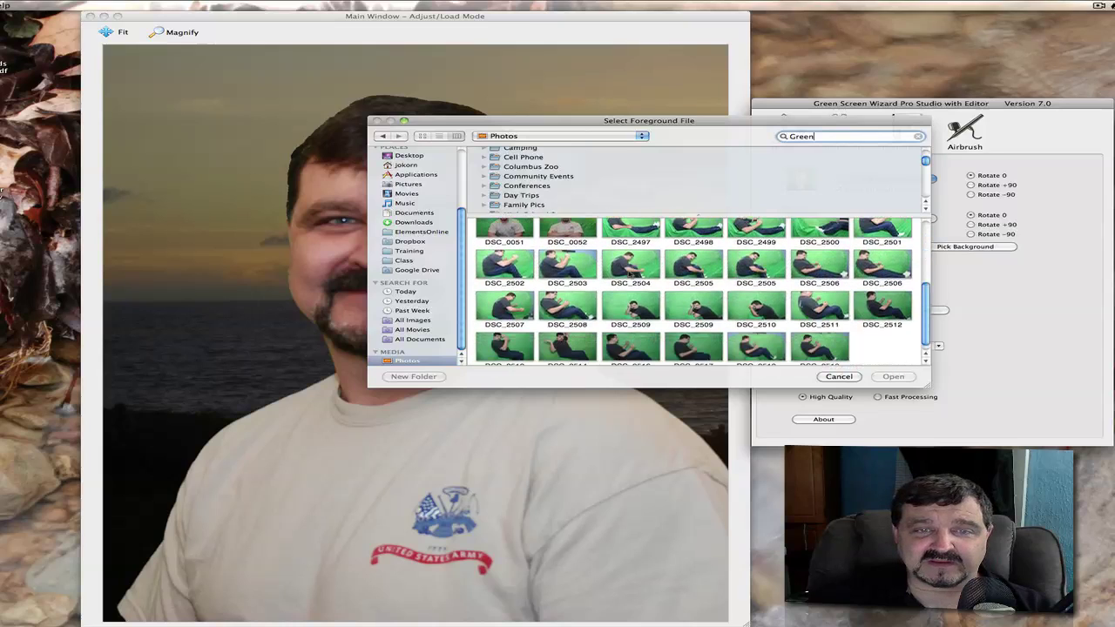
scroll(628, 274, up, 3)
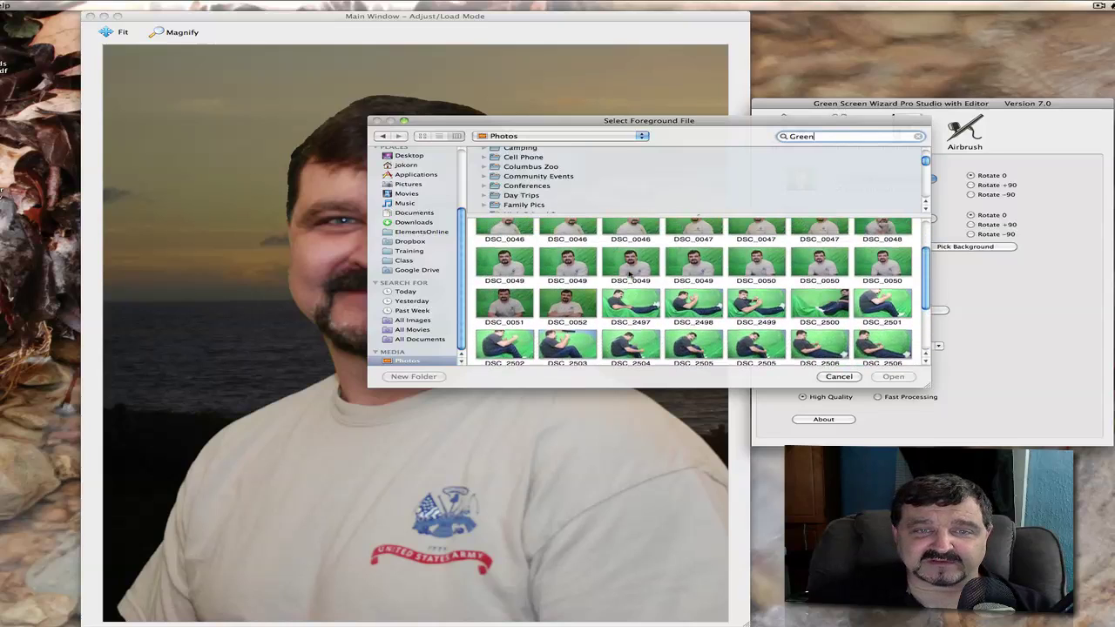
click(575, 275)
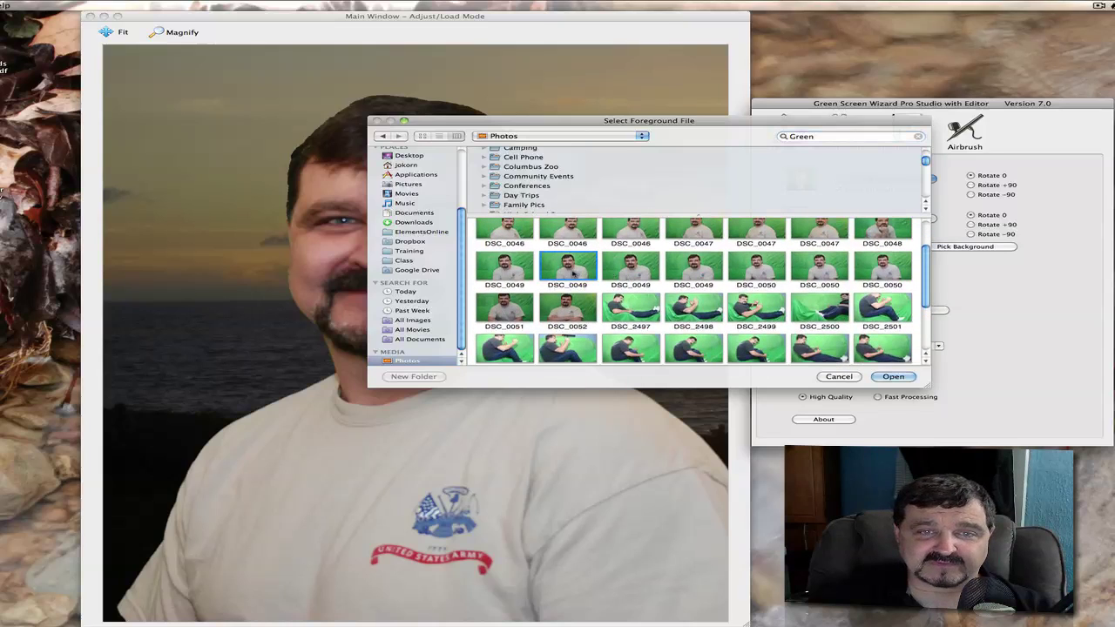
click(901, 379)
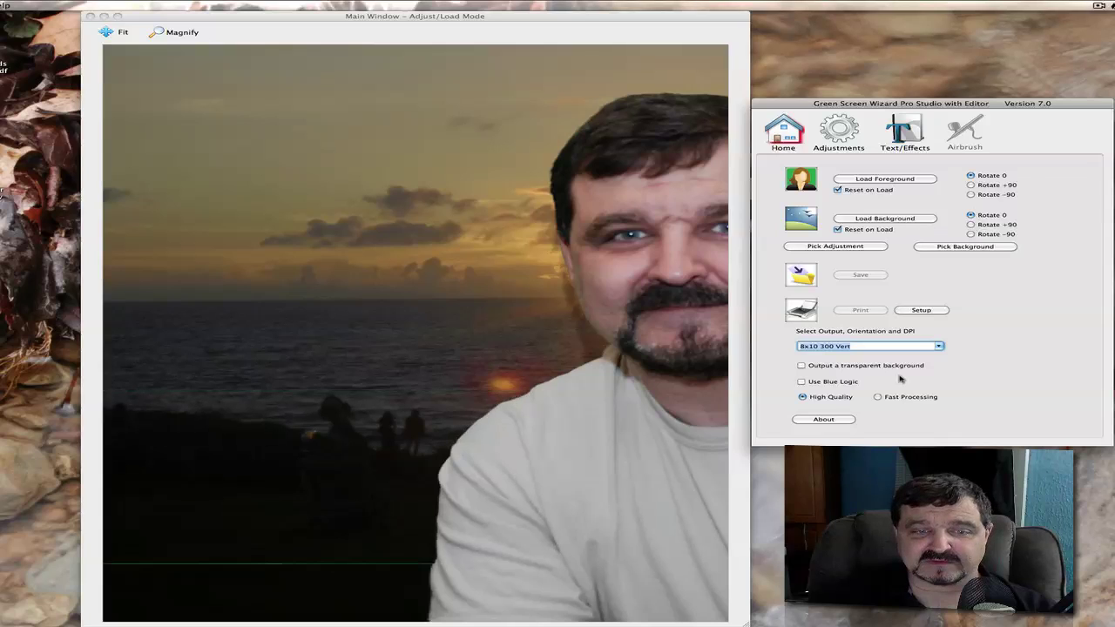
Start loading a background file and search the photo library for "background"
click(880, 218)
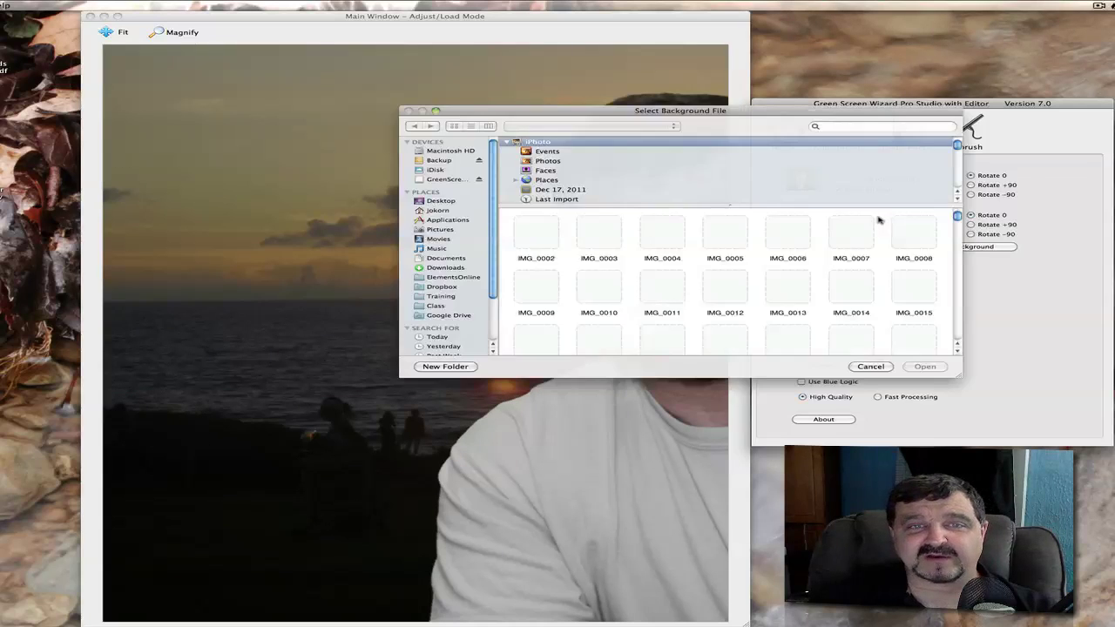
click(834, 127)
text(b)
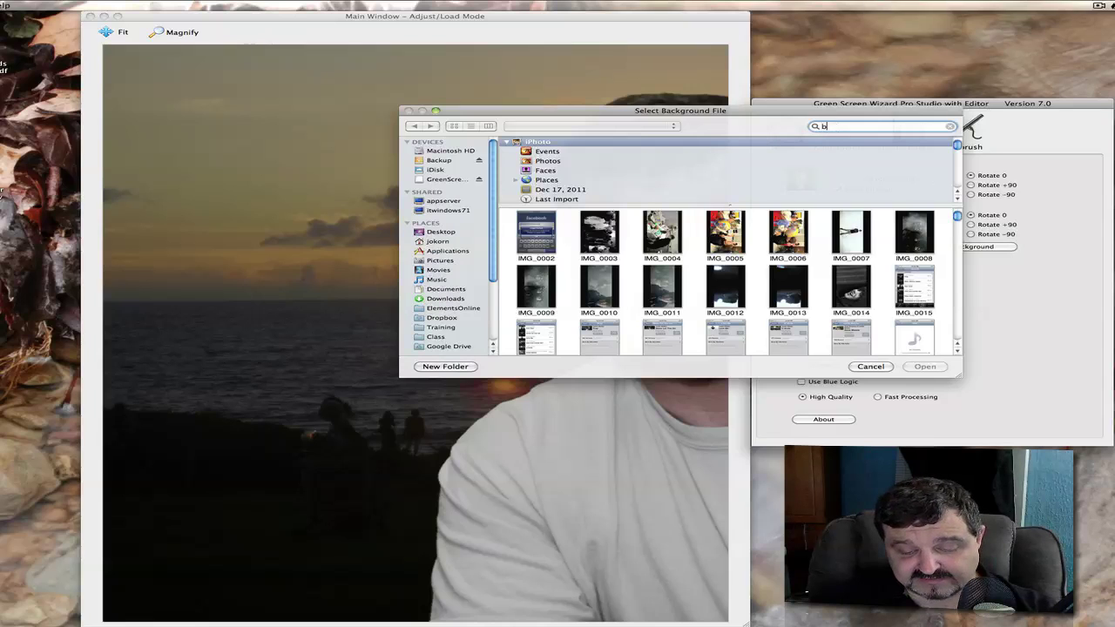
text(ackground)
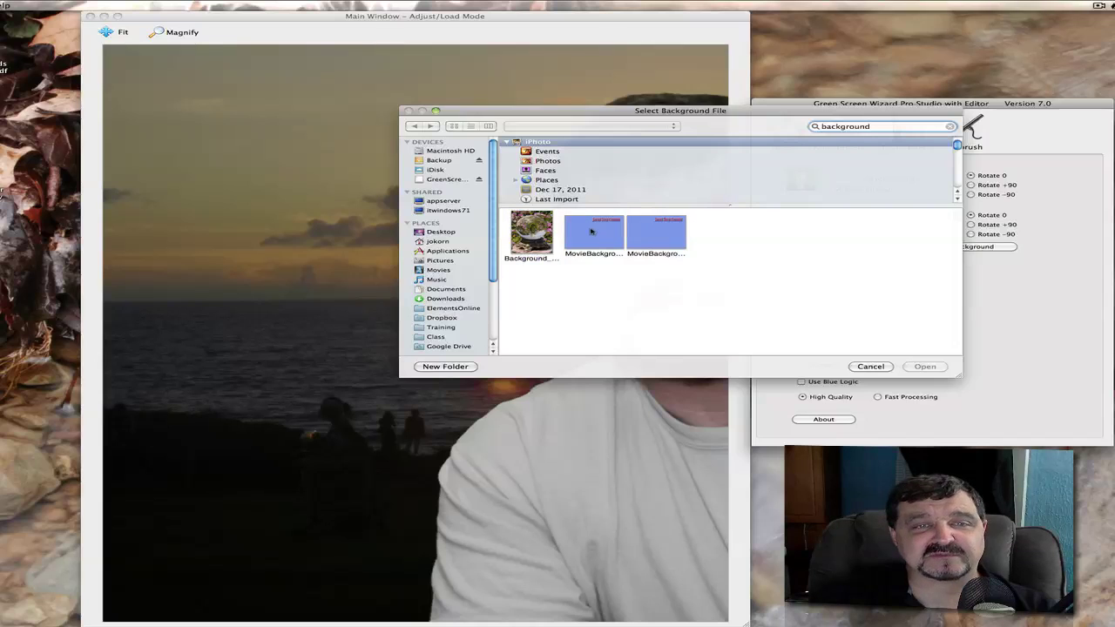
Load the Times_Square_3 JPEG from the Background folder in Pictures as the background
click(441, 260)
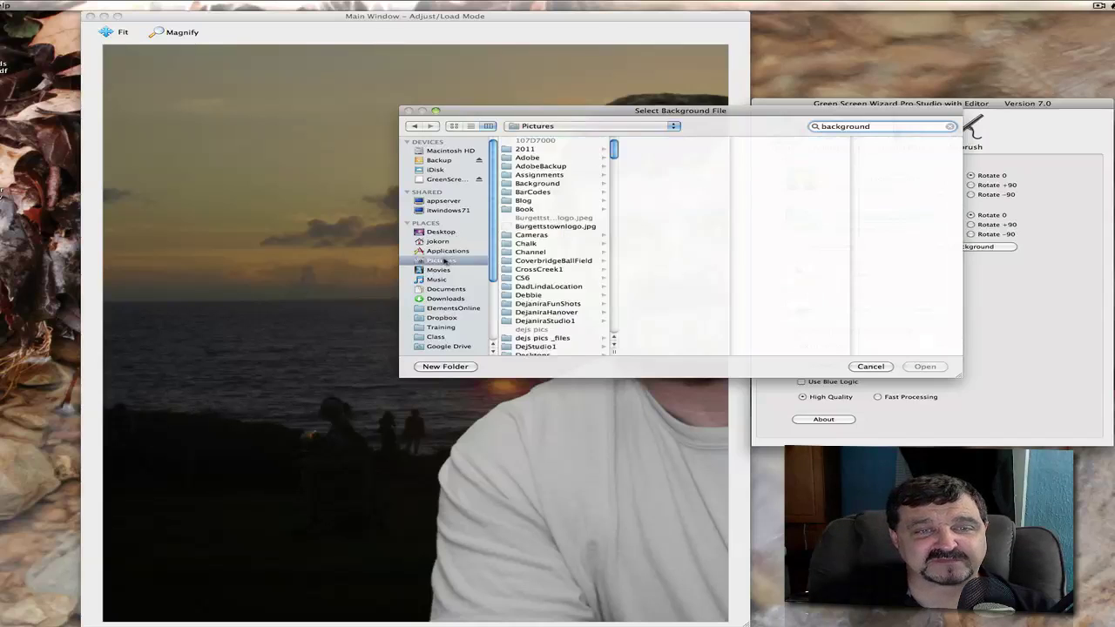
click(535, 185)
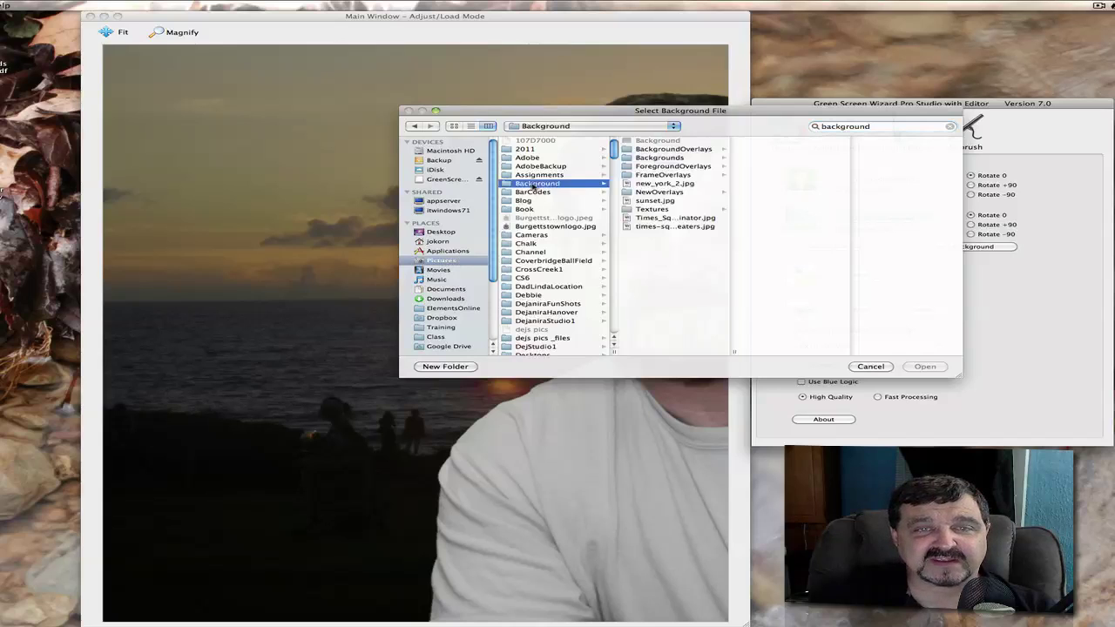
click(648, 219)
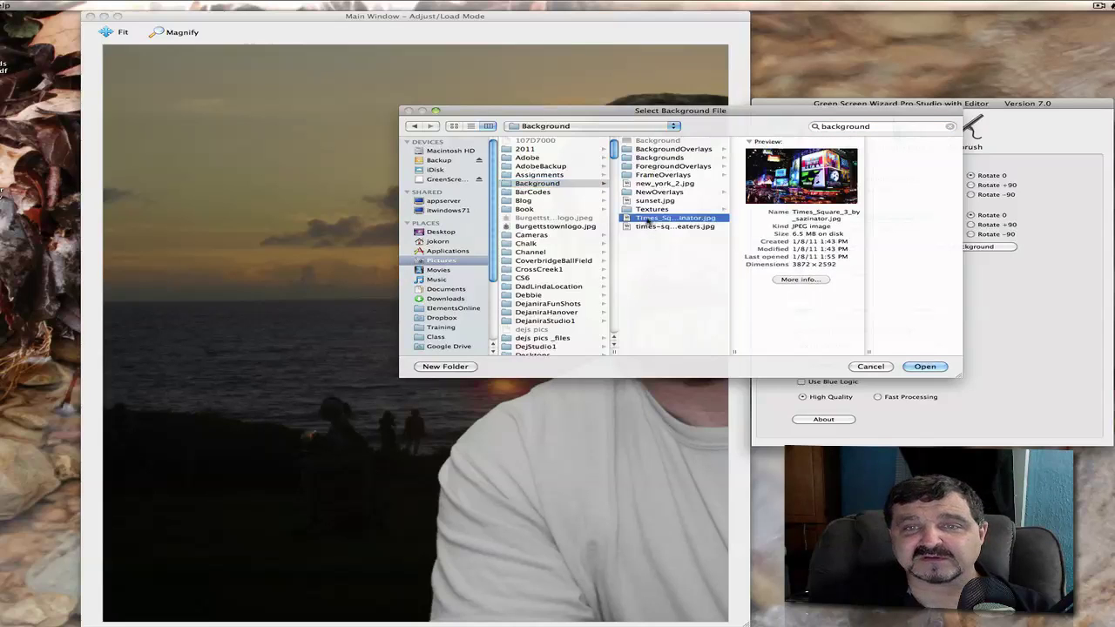
click(919, 366)
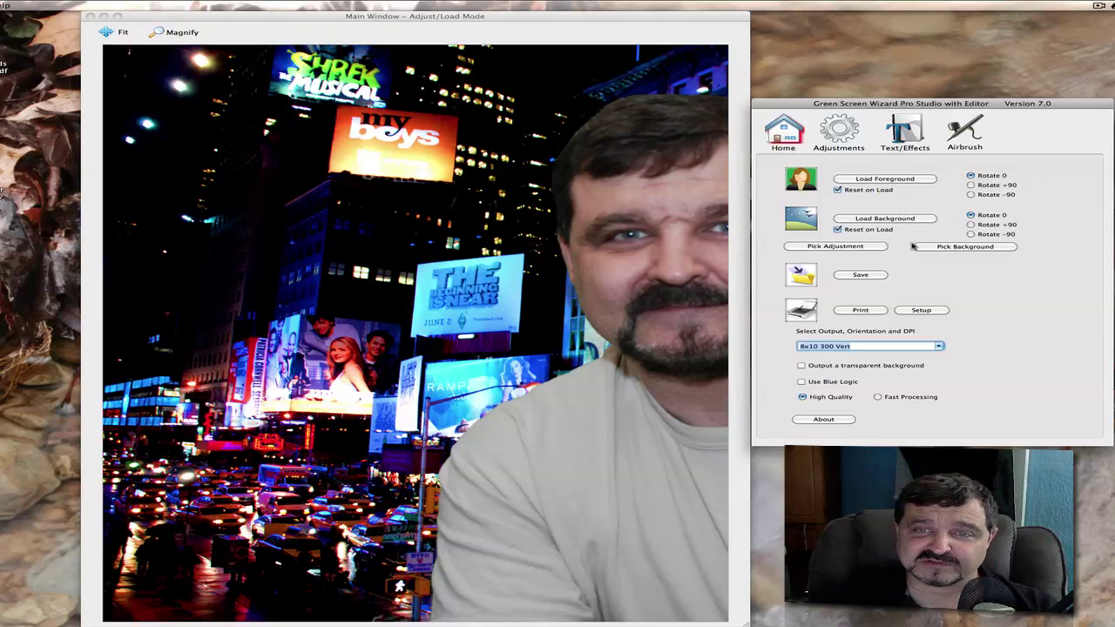
Examine the gallery of adjustment previews for the composite and close it without selecting one
click(834, 247)
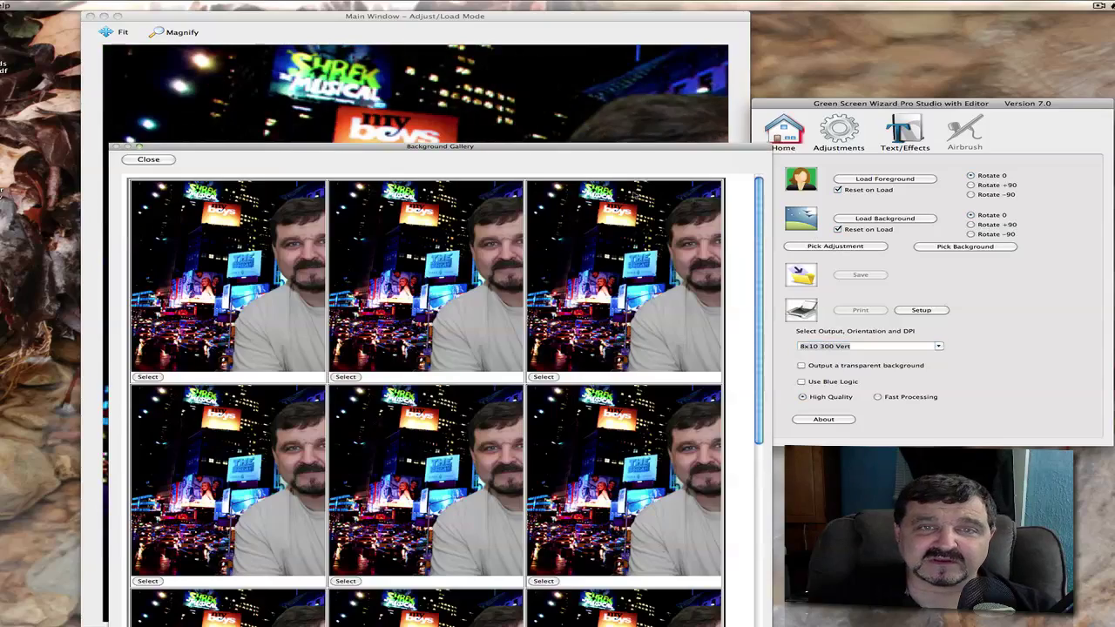
drag(568, 147, 557, 54)
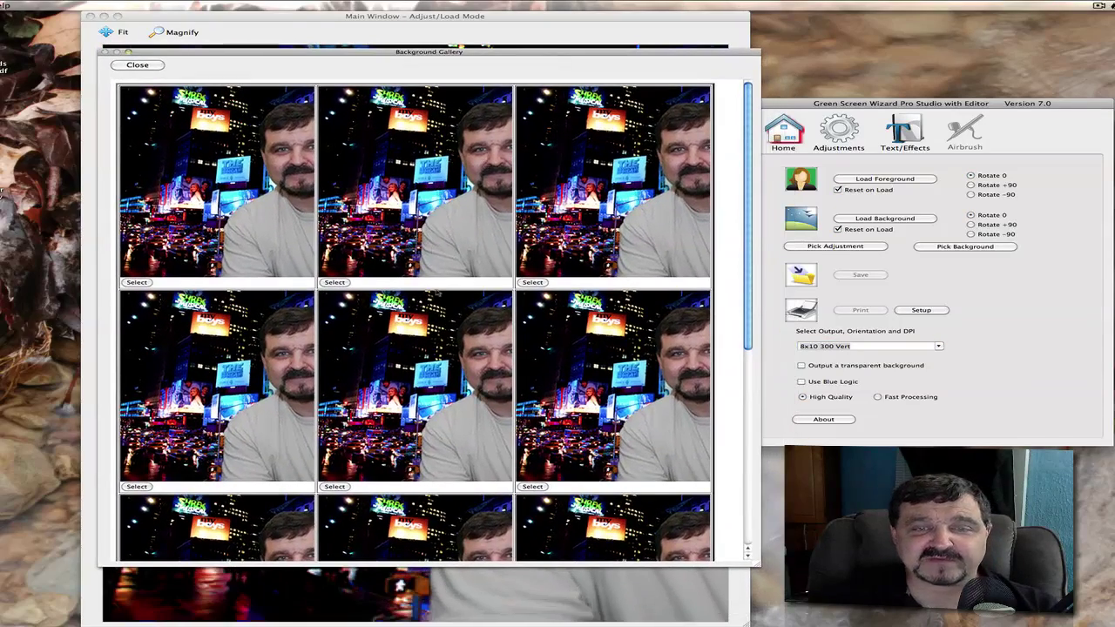
scroll(437, 293, down, 5)
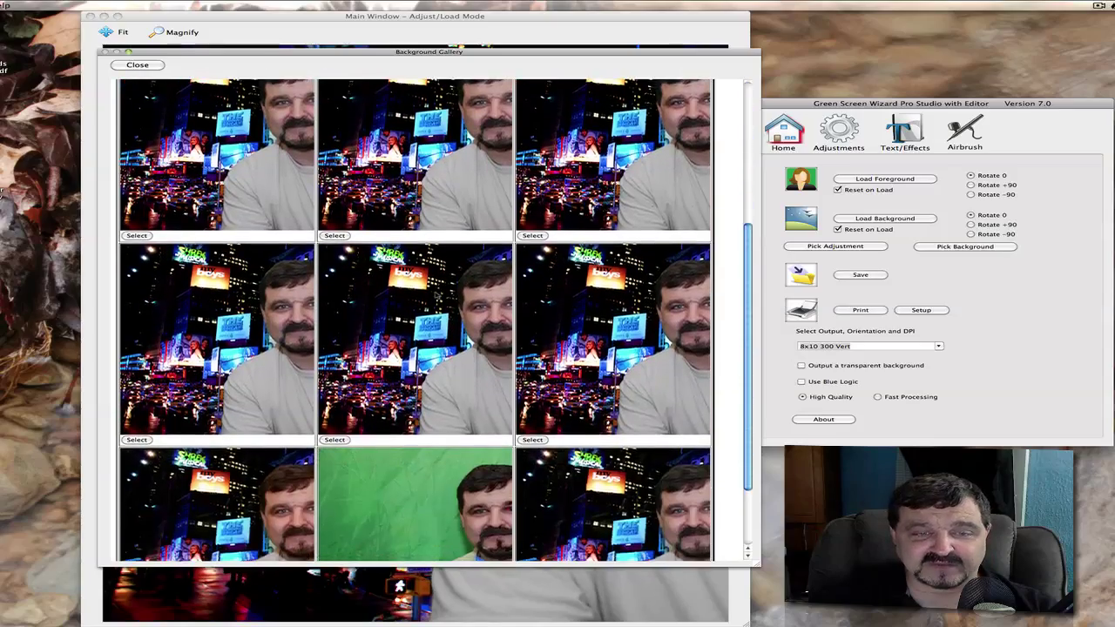
scroll(435, 295, down, 2)
scroll(435, 295, up, 3)
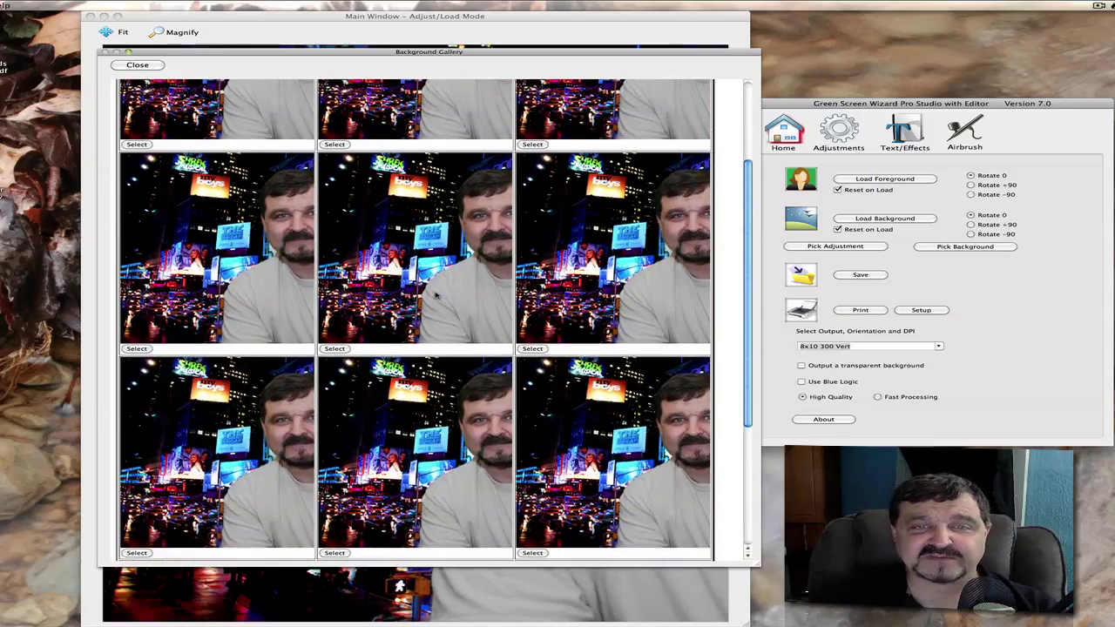
scroll(435, 296, up, 3)
scroll(416, 320, down, 3)
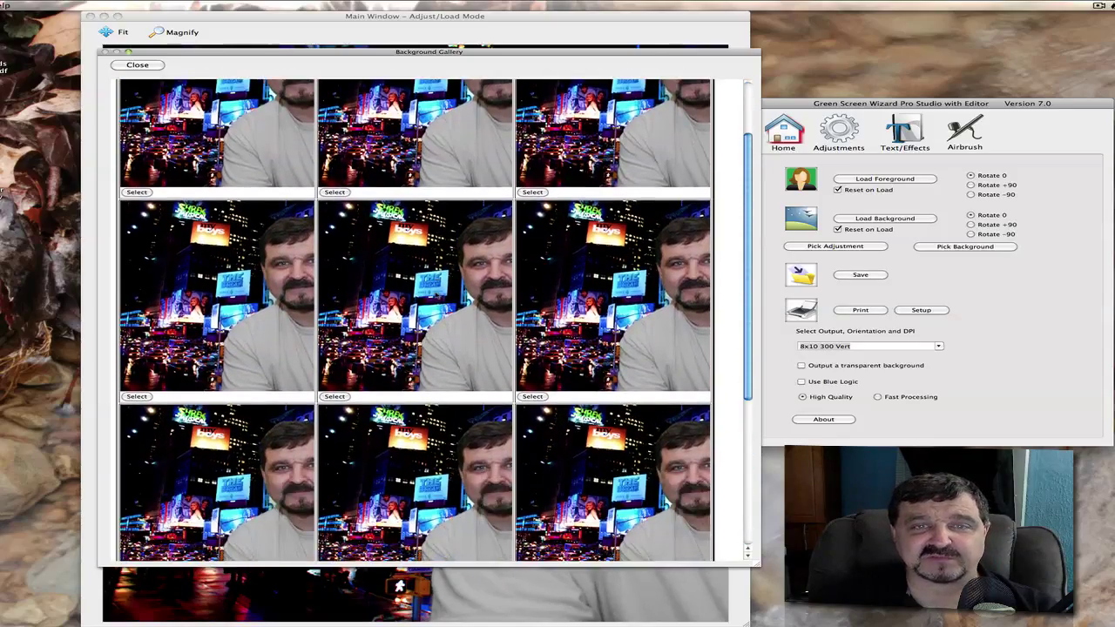
scroll(417, 320, up, 2)
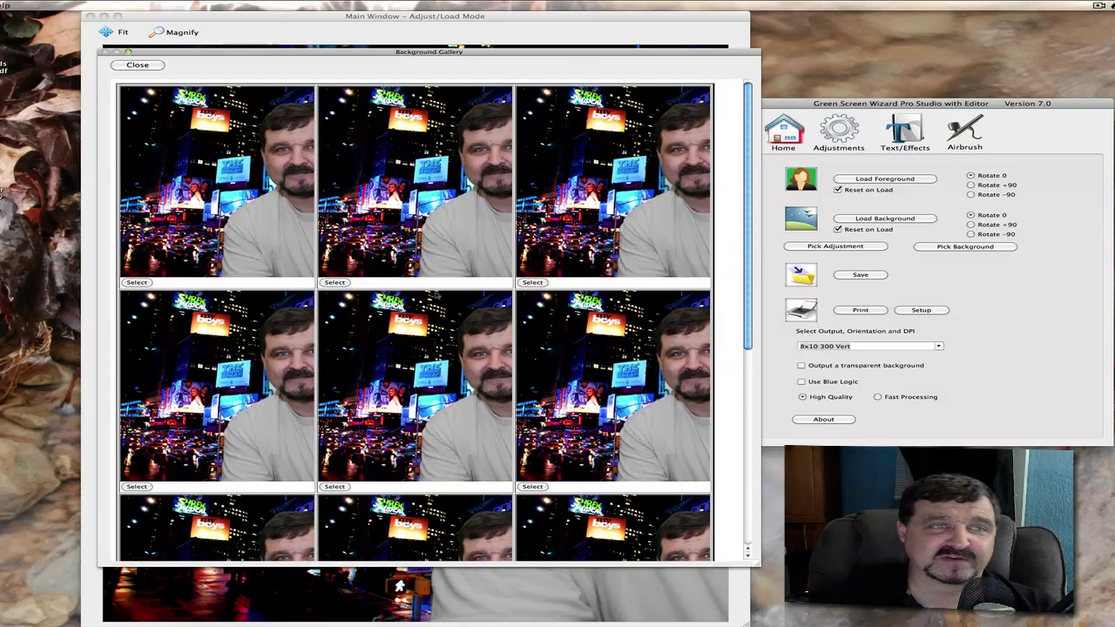
click(139, 65)
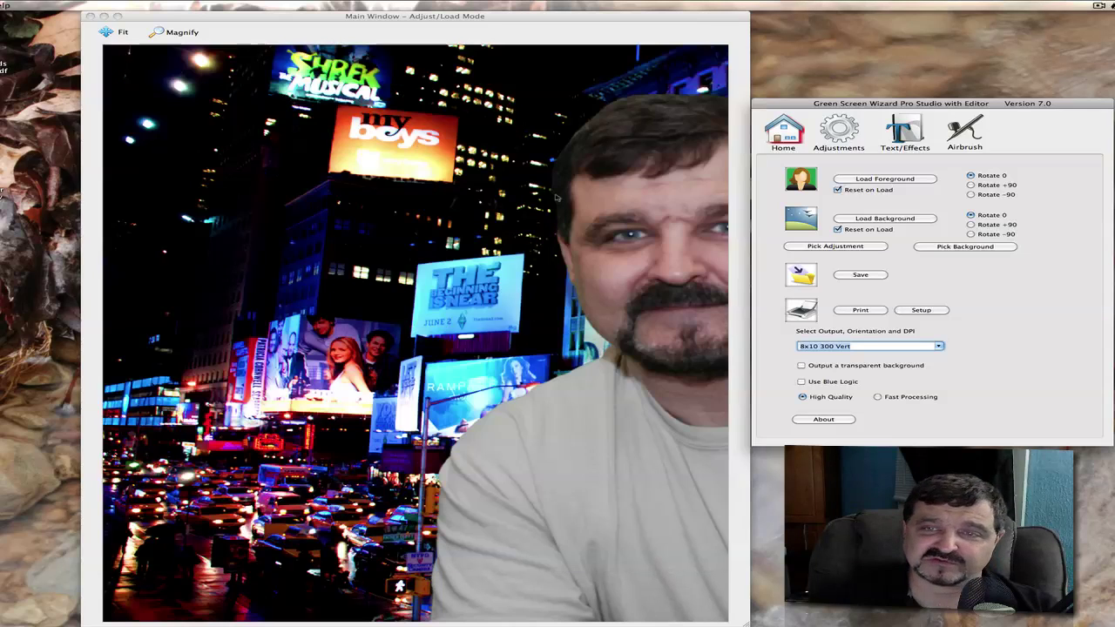
Try the mottled grey backdrop from the background gallery, and replace it with the rock wall background
click(954, 247)
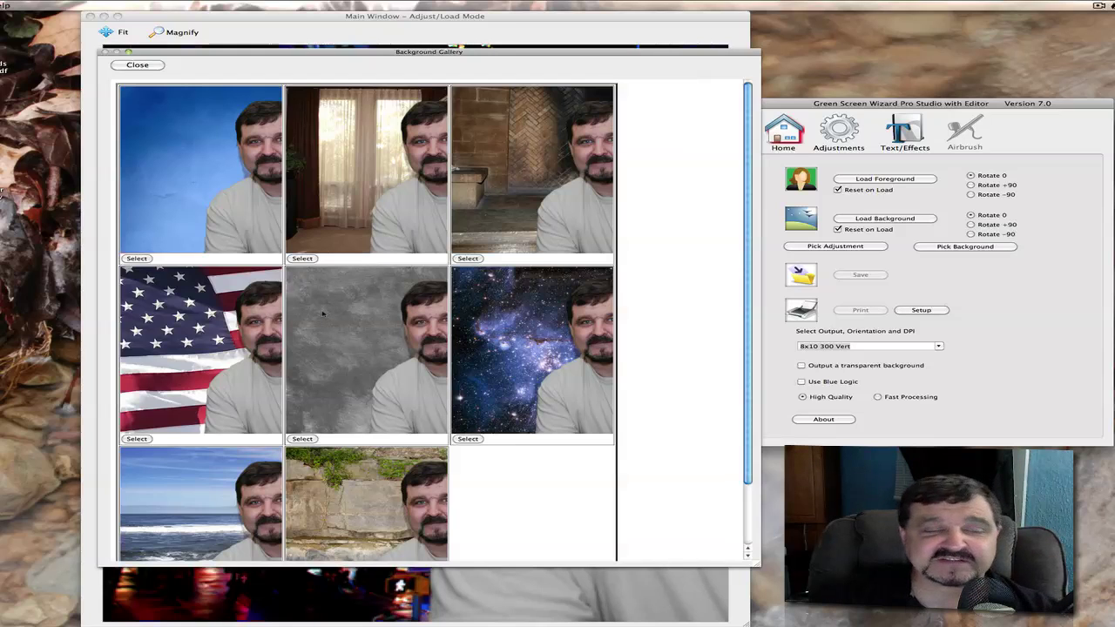
click(305, 439)
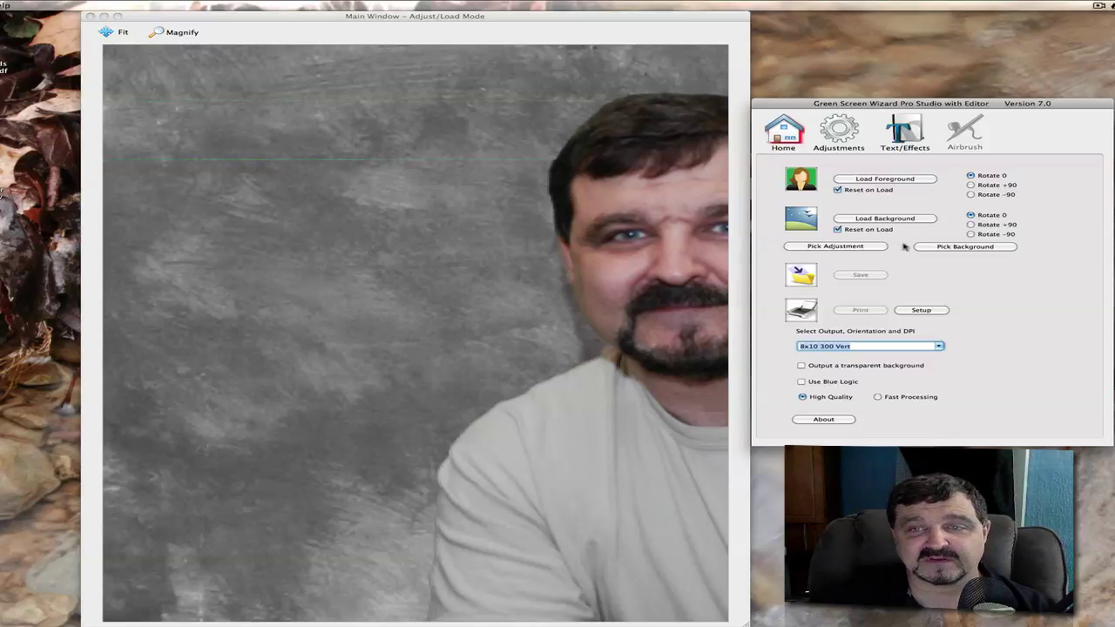
click(938, 249)
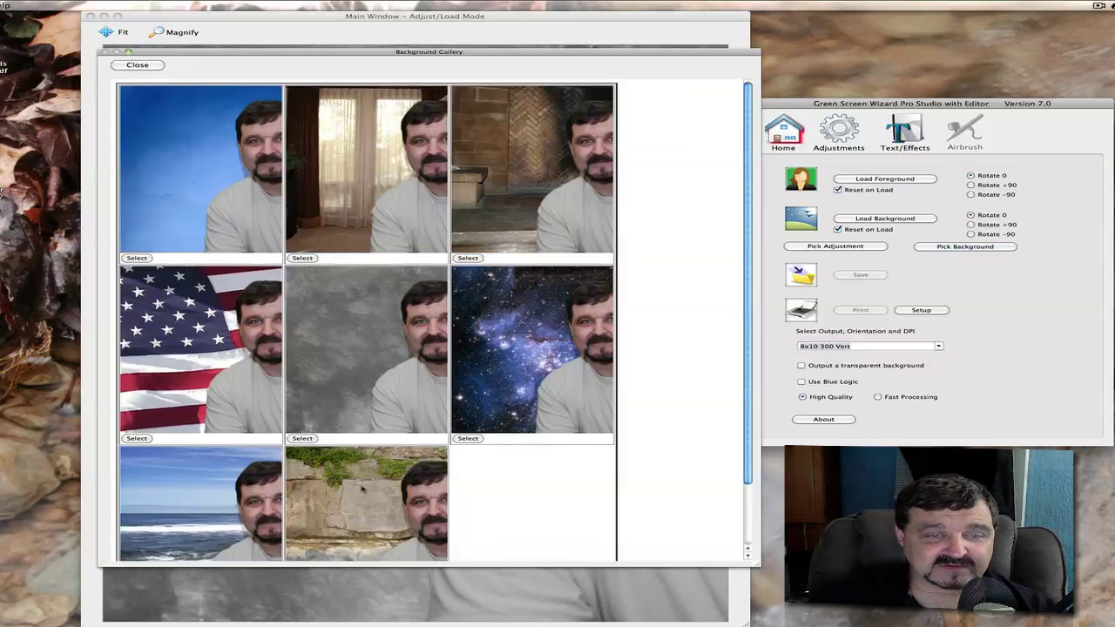
scroll(362, 490, down, 3)
click(302, 547)
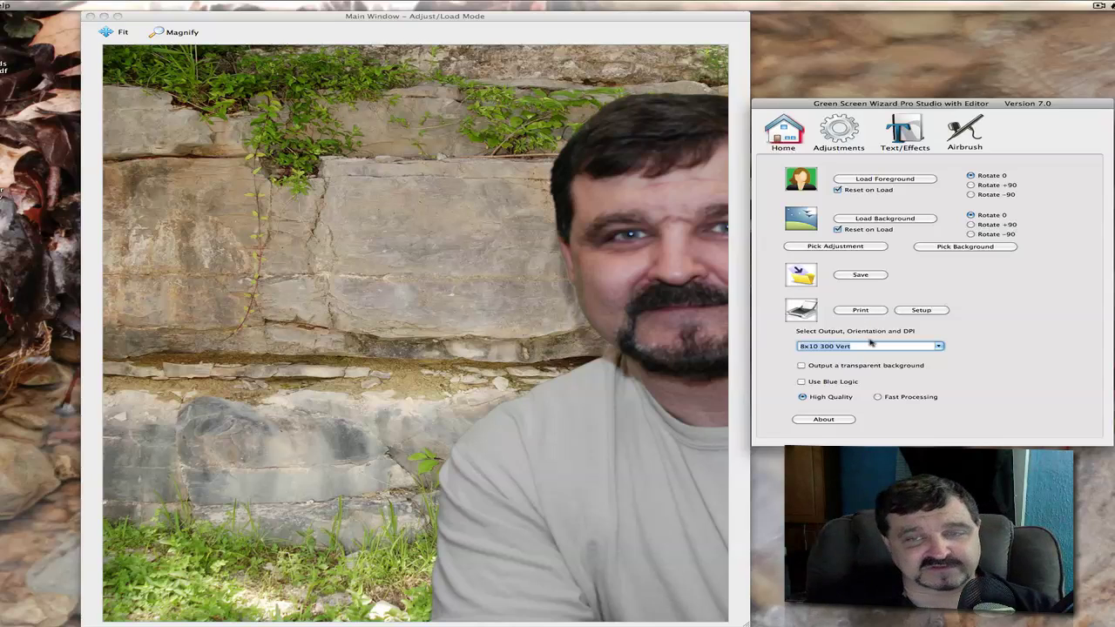
Set the output size, orientation and DPI to 5x7 300 Vert and reposition the preview window
click(938, 347)
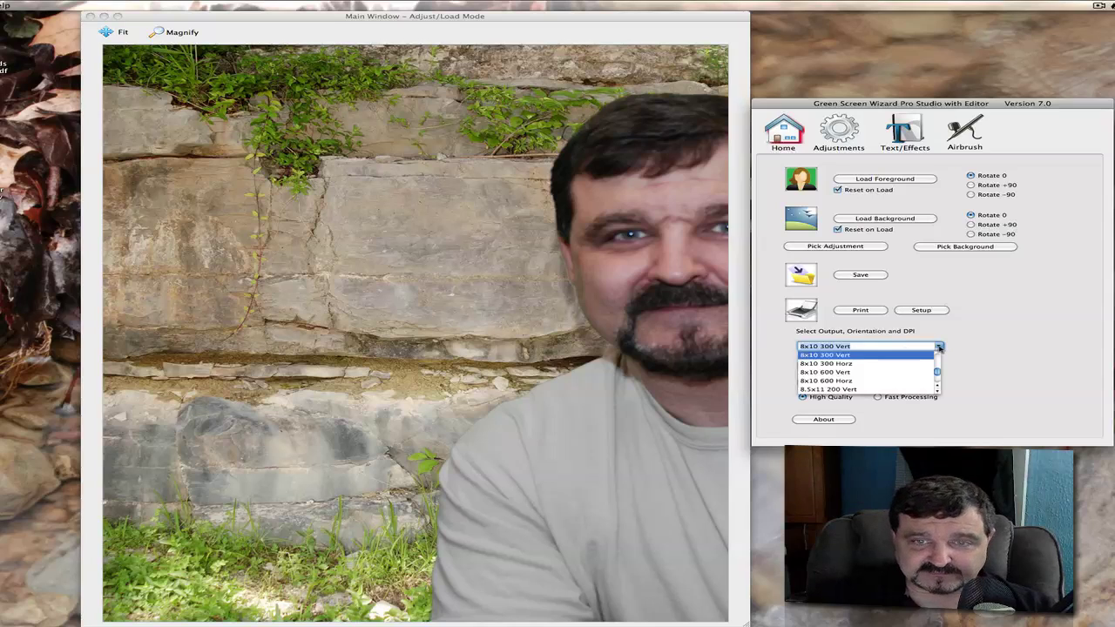
drag(938, 372, 936, 366)
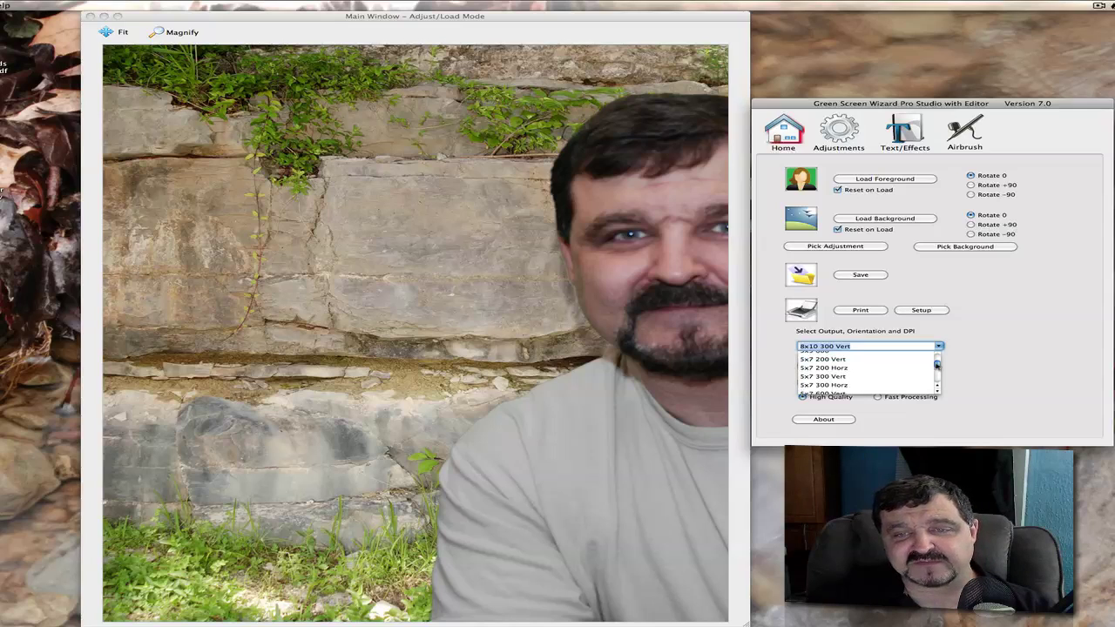
click(834, 376)
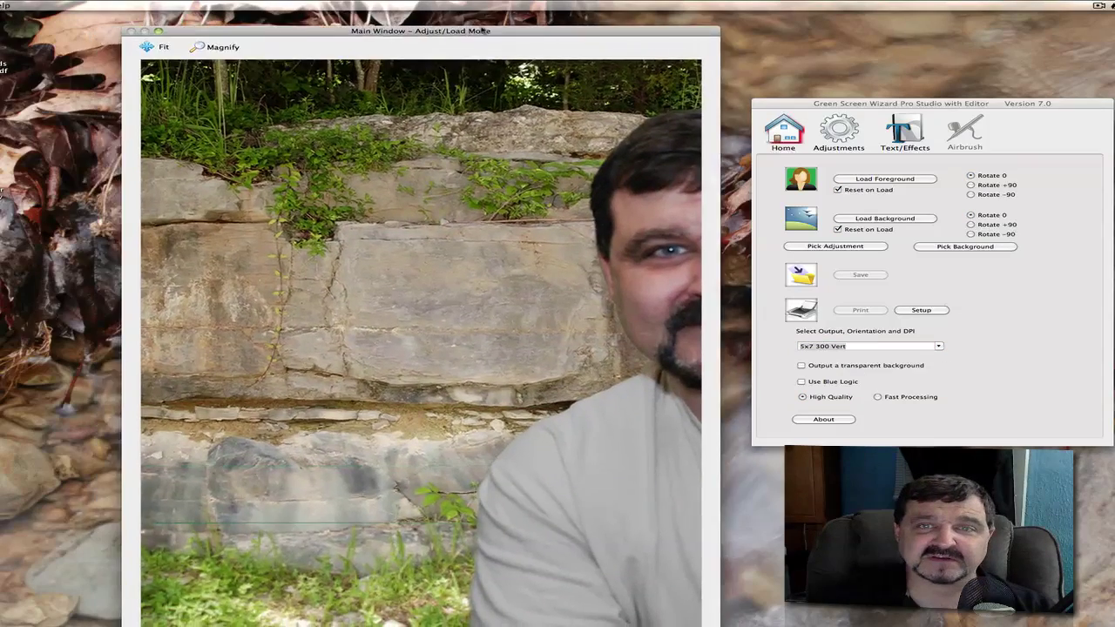
drag(482, 30, 505, 21)
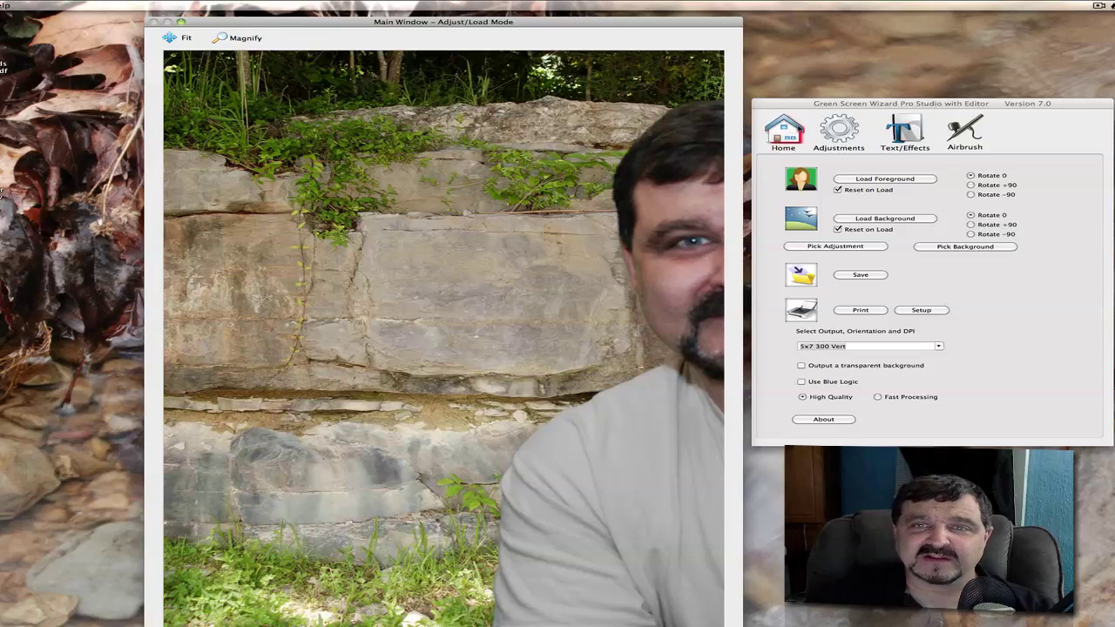
Shift the foreground horizontally in the Scale adjustments so the man is centred in the frame
click(839, 132)
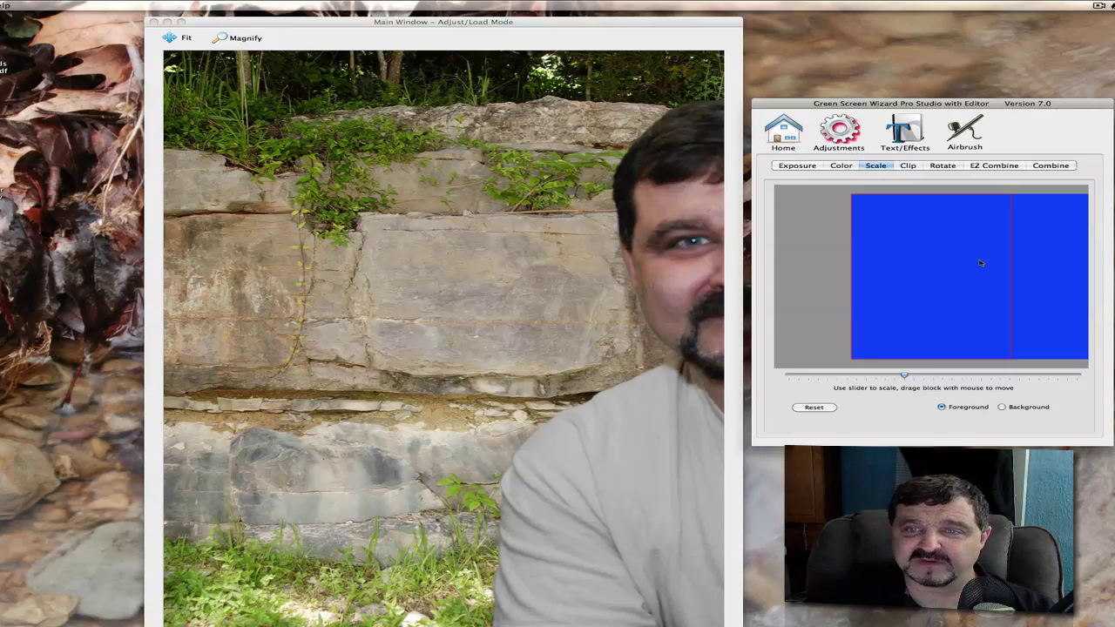
drag(981, 270, 884, 270)
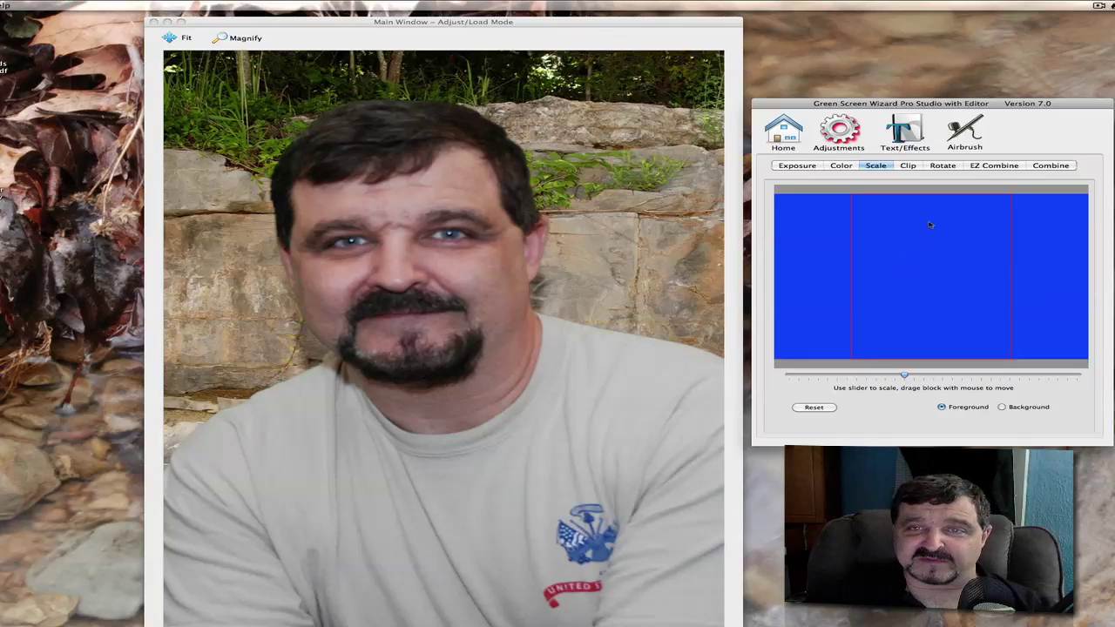
Add the title text "This is me" to the composite as a label
click(911, 133)
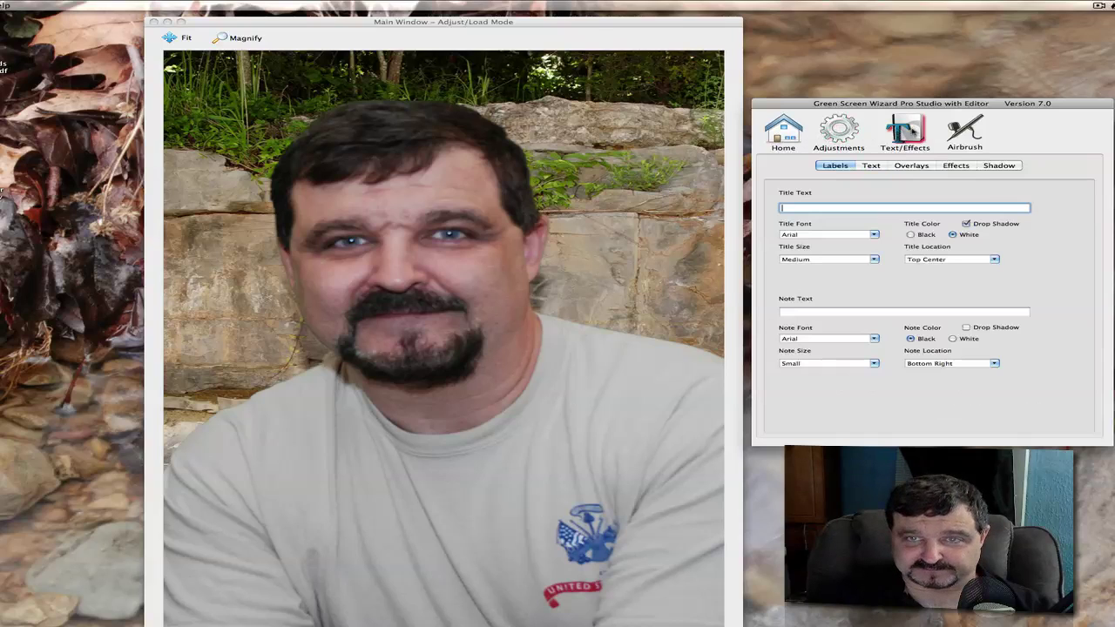
click(873, 208)
text(This )
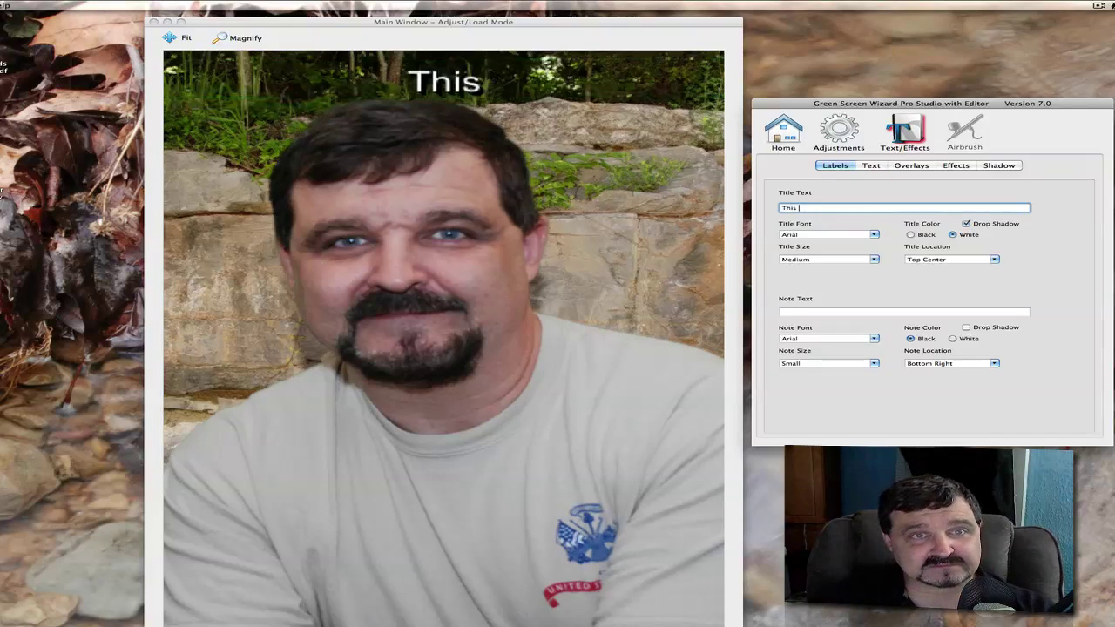
text(is me)
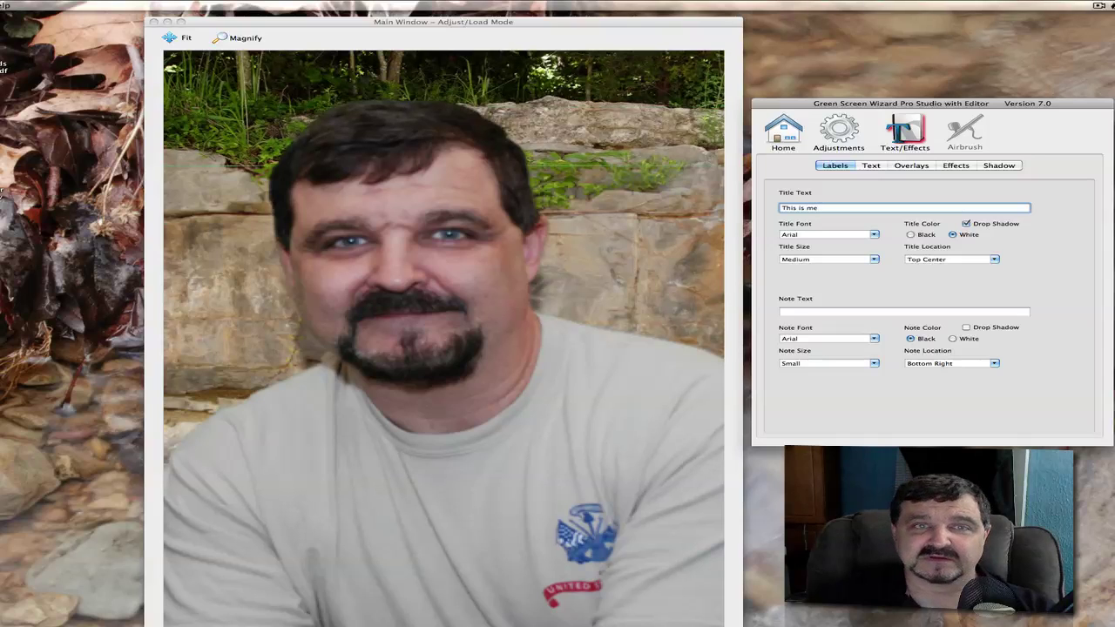
Examine the title's font and size options and the Text, Overlays, Effects and Shadow settings without changing them
click(875, 233)
click(875, 236)
click(871, 258)
click(871, 259)
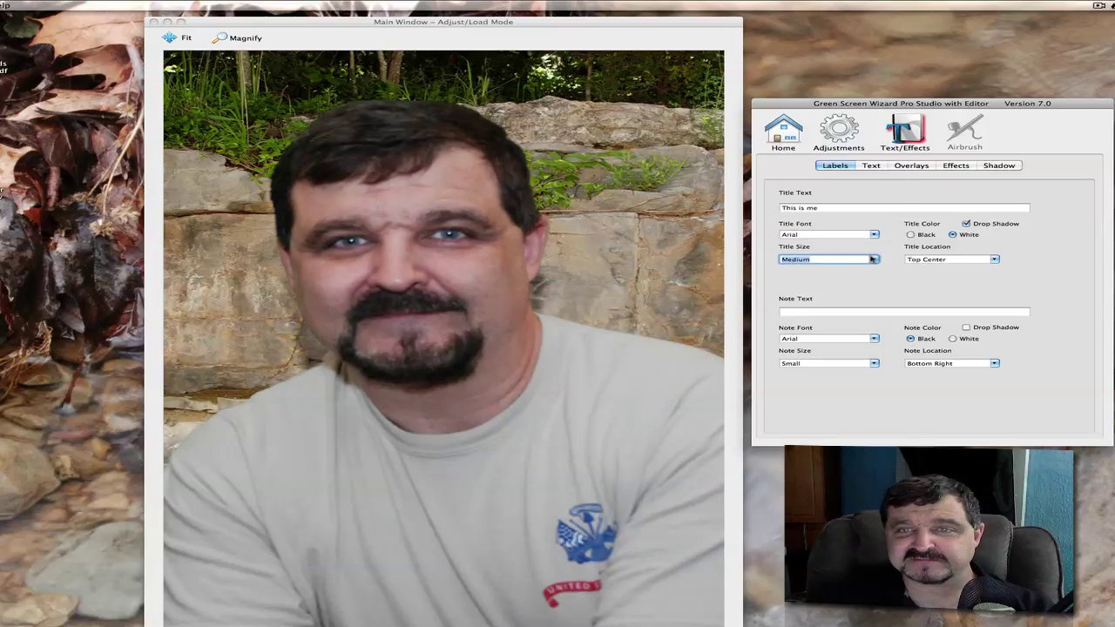
click(871, 167)
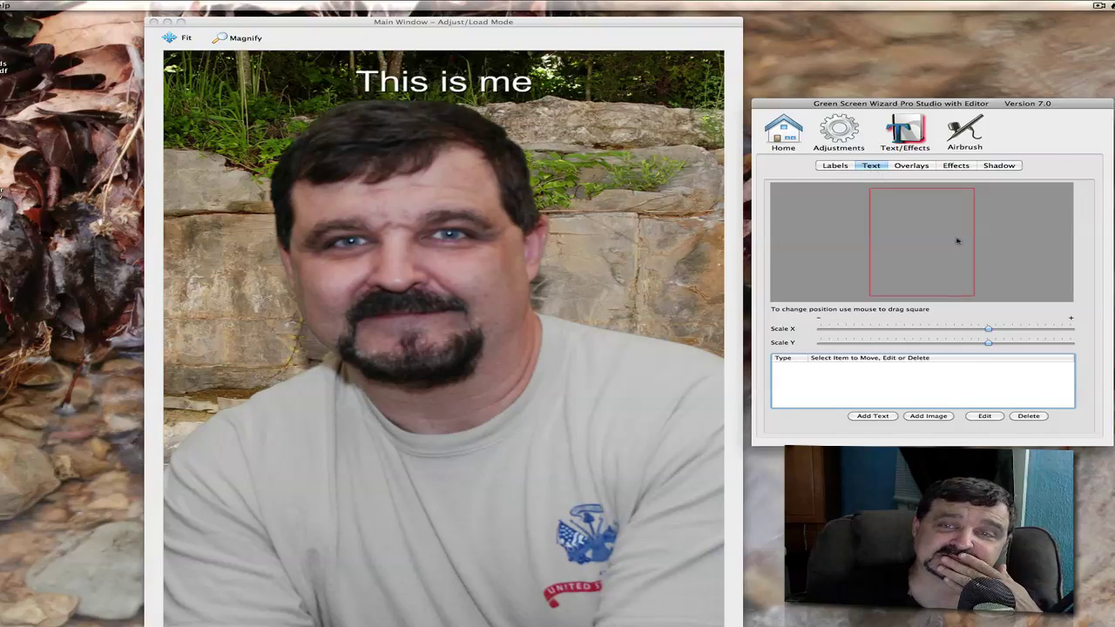
click(912, 166)
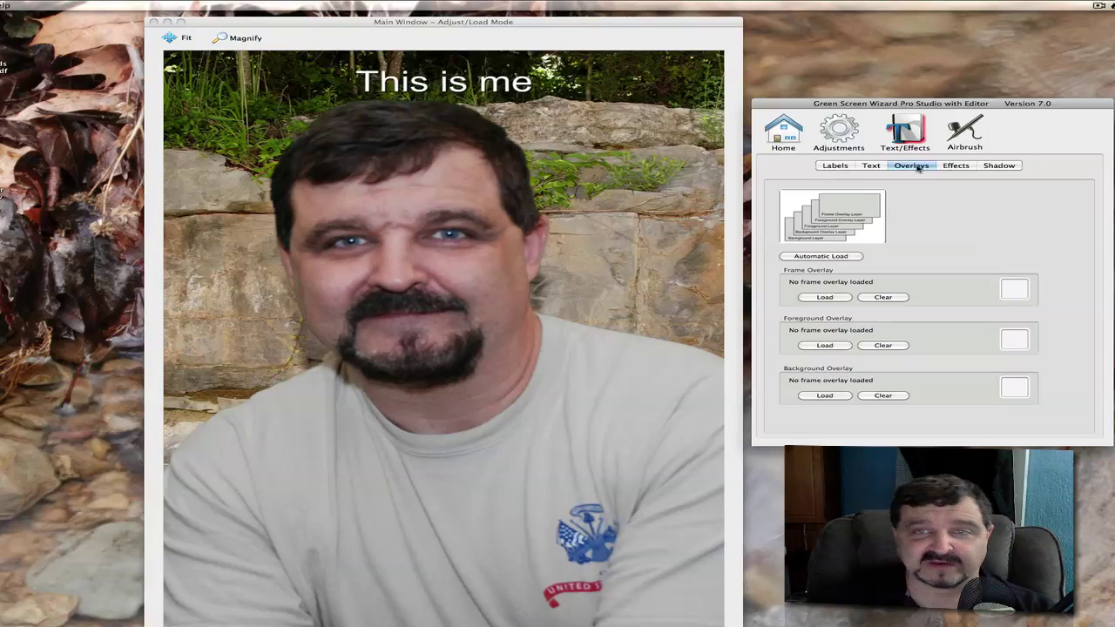
click(954, 166)
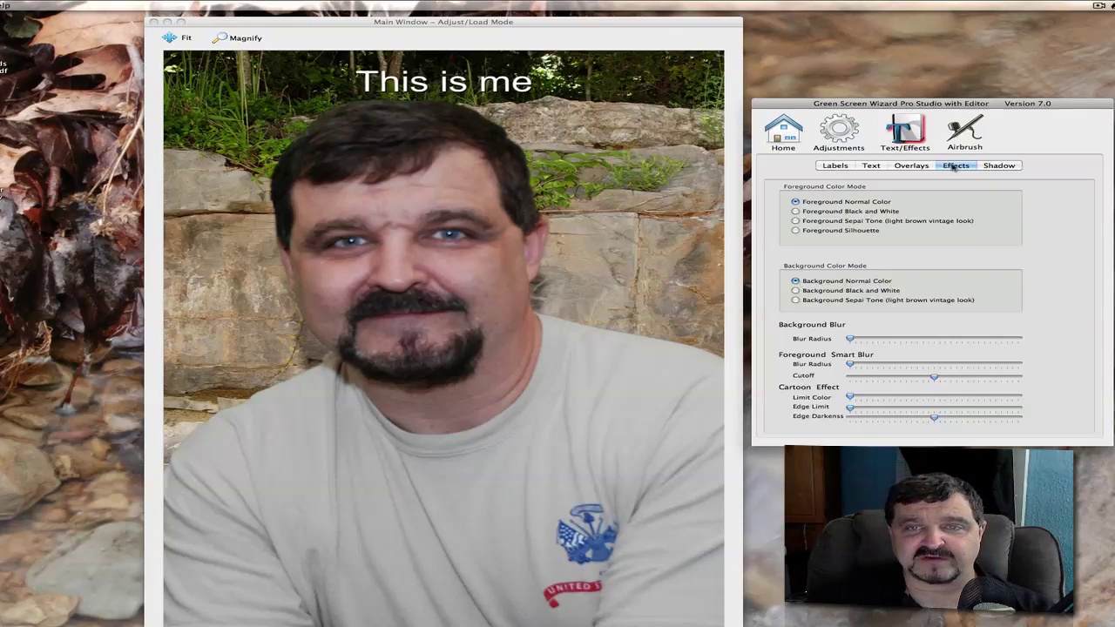
click(1006, 166)
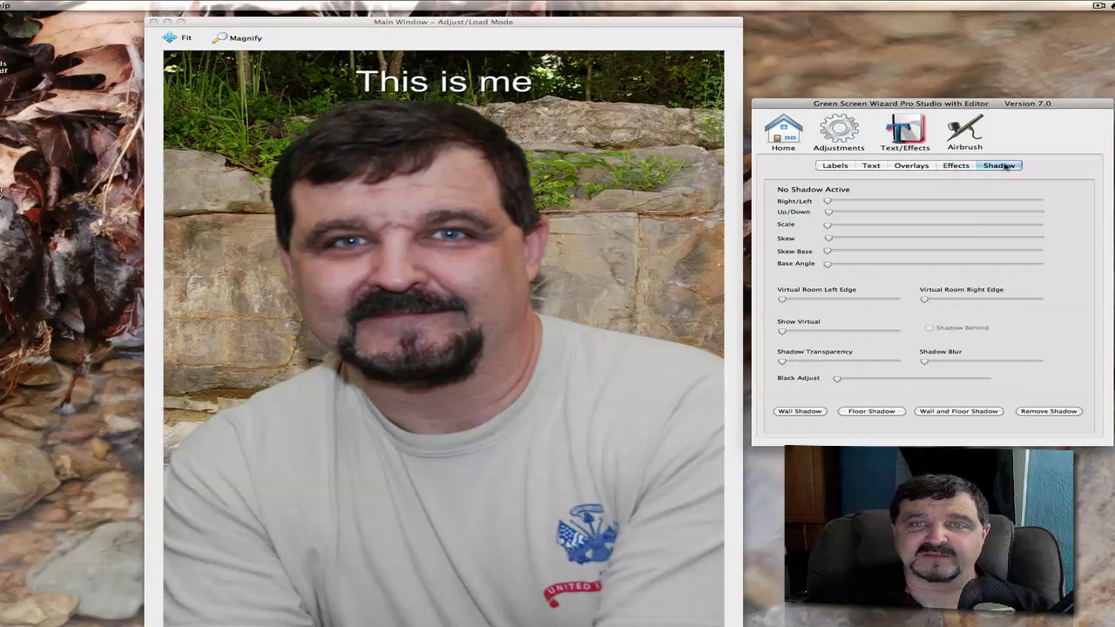
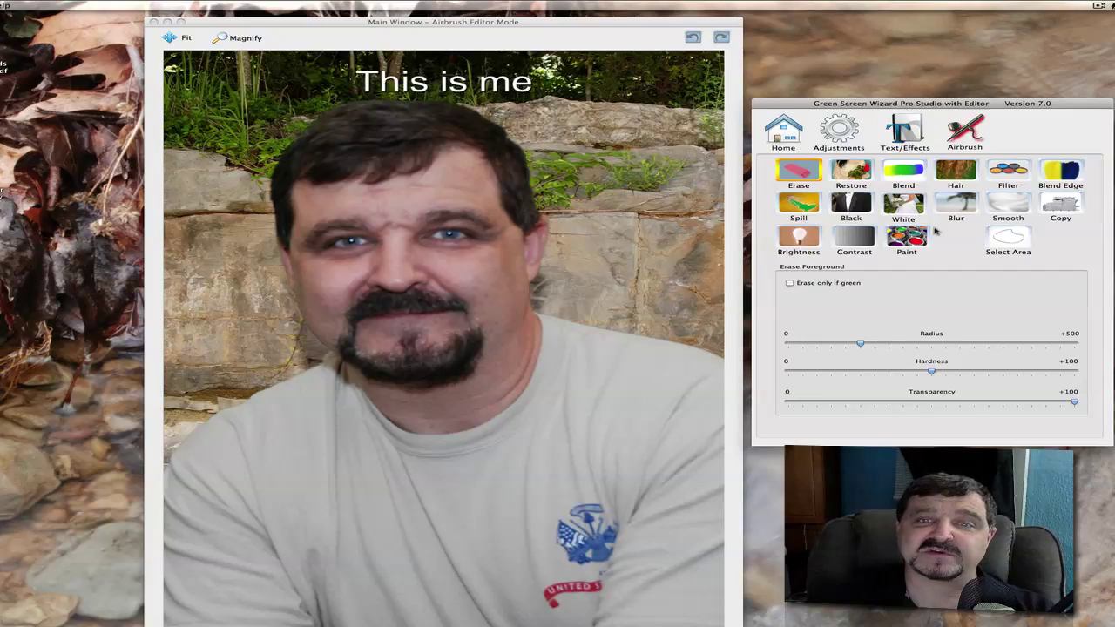
Replace the rock wall background with the brick fireplace from the background gallery
click(846, 131)
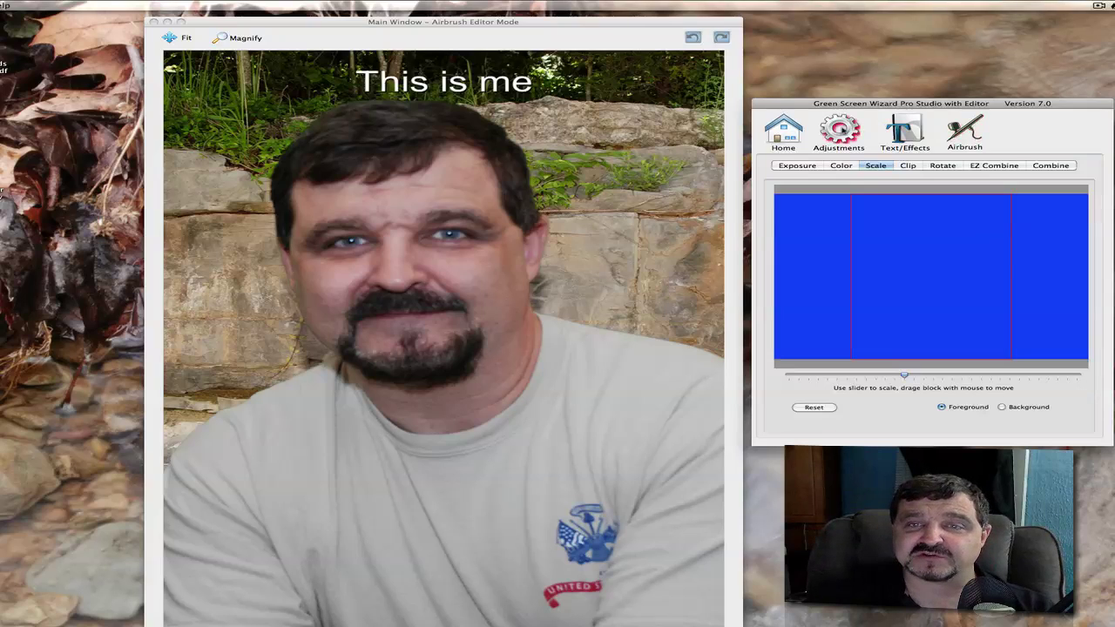
click(799, 133)
click(963, 250)
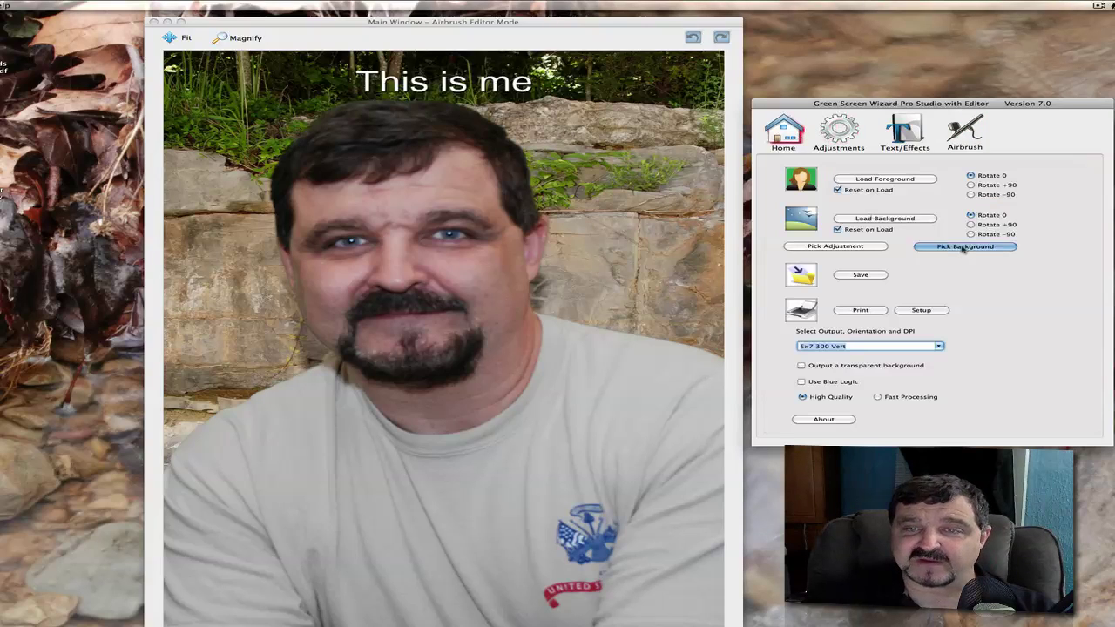
drag(471, 47, 569, 58)
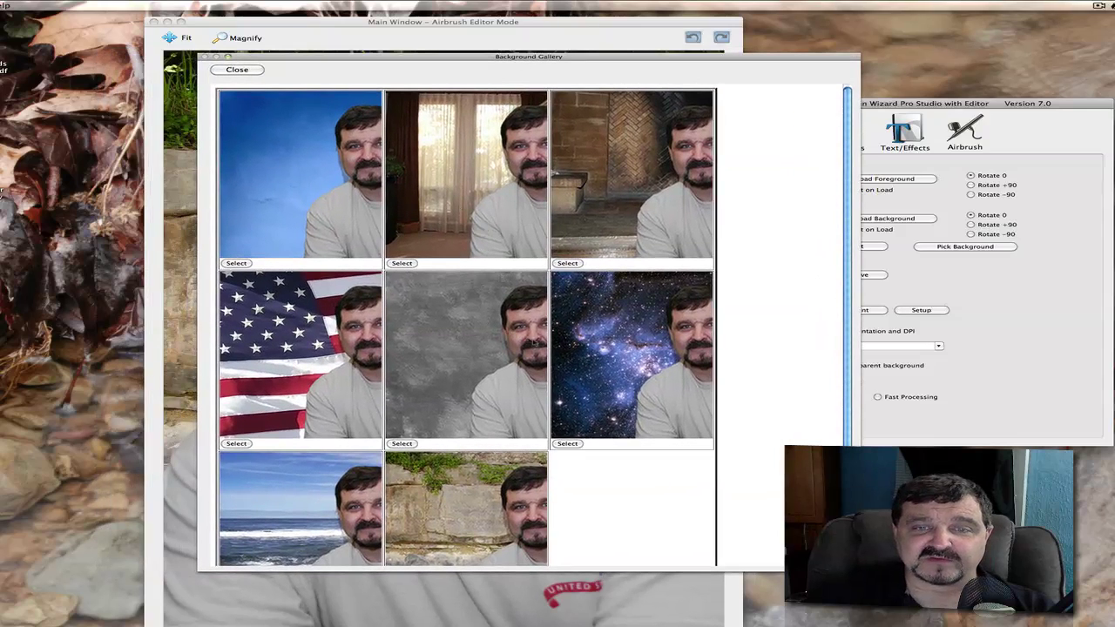
click(567, 263)
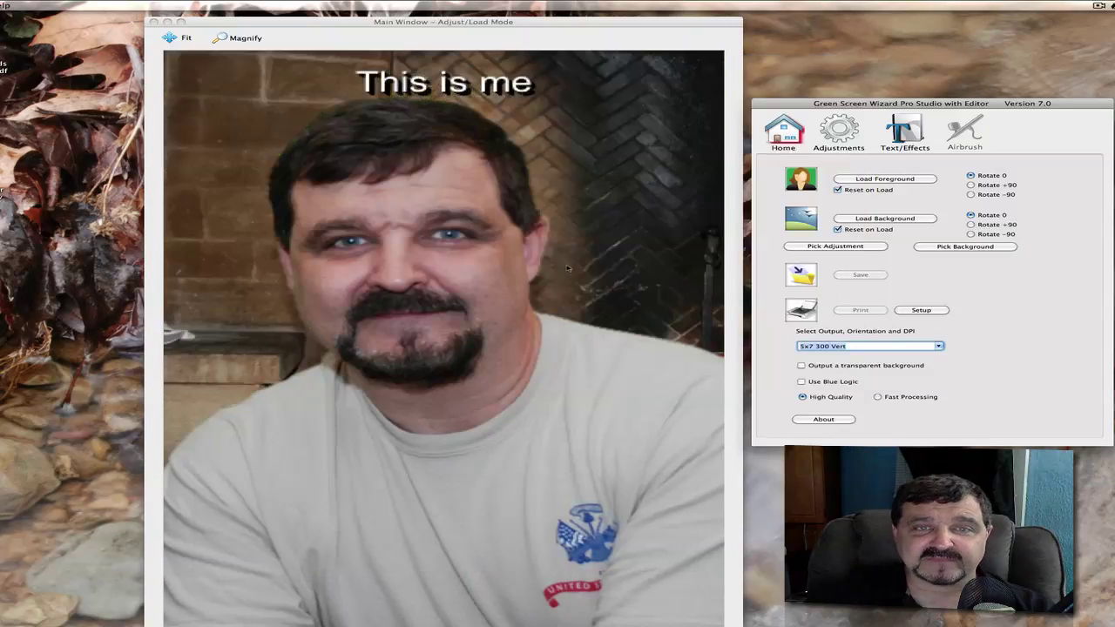